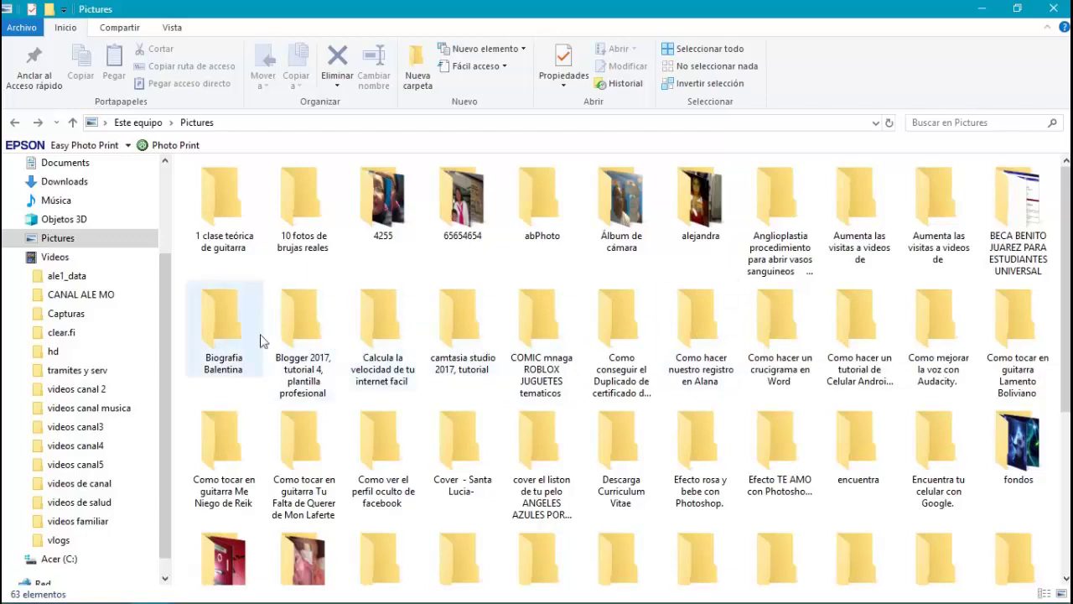
# Try to delete the folder "Blogger 2017, tutorial 4, plantilla profesional" directly, retry once, and dismiss the deletion dialog
pyautogui.click(307, 318)
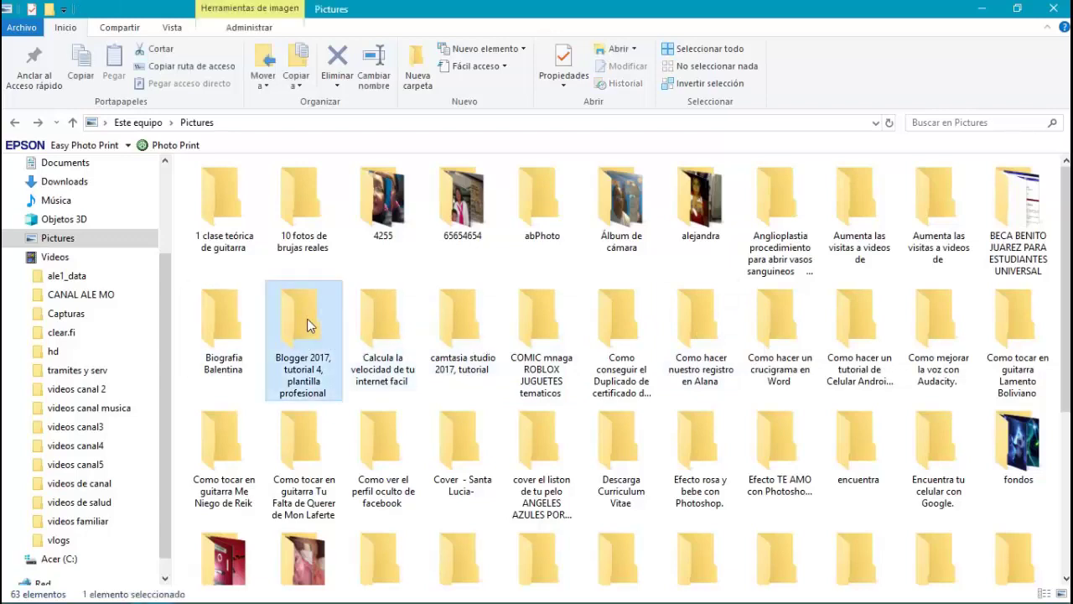
pyautogui.rightClick(307, 319)
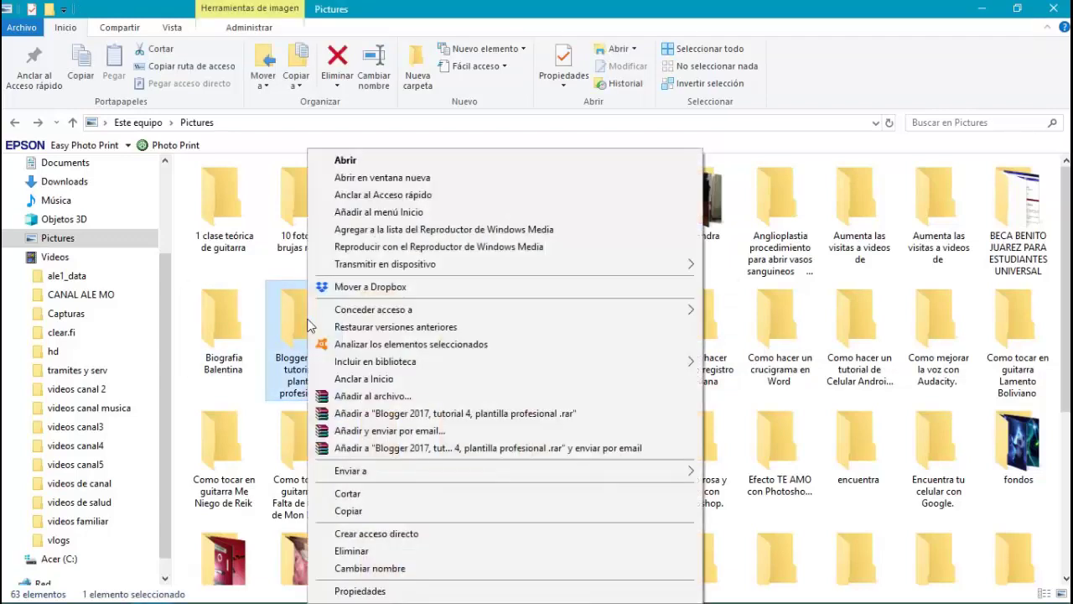
pyautogui.click(354, 550)
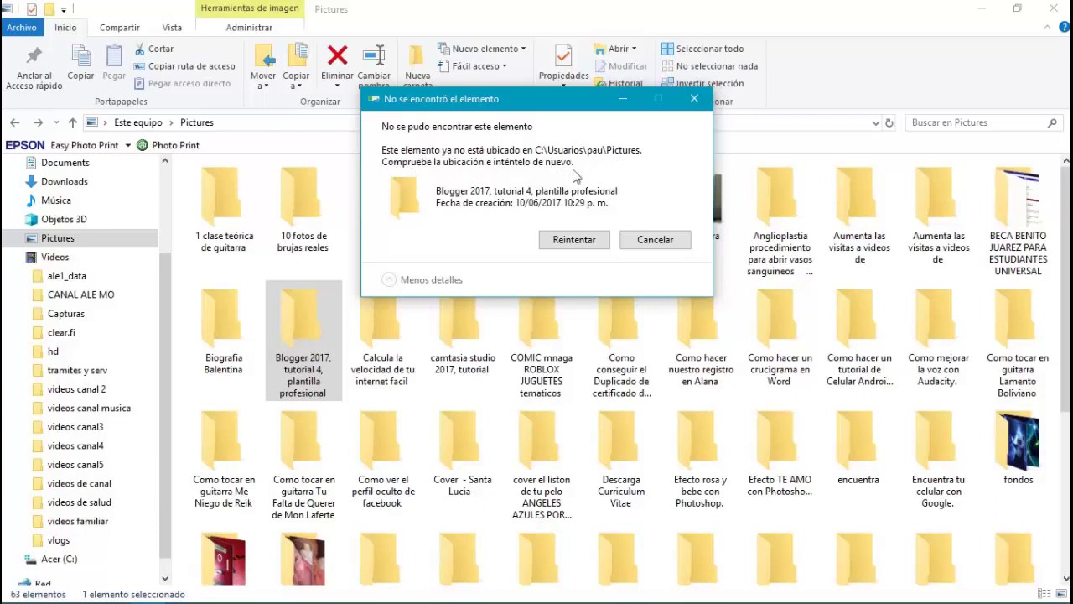
pyautogui.click(577, 244)
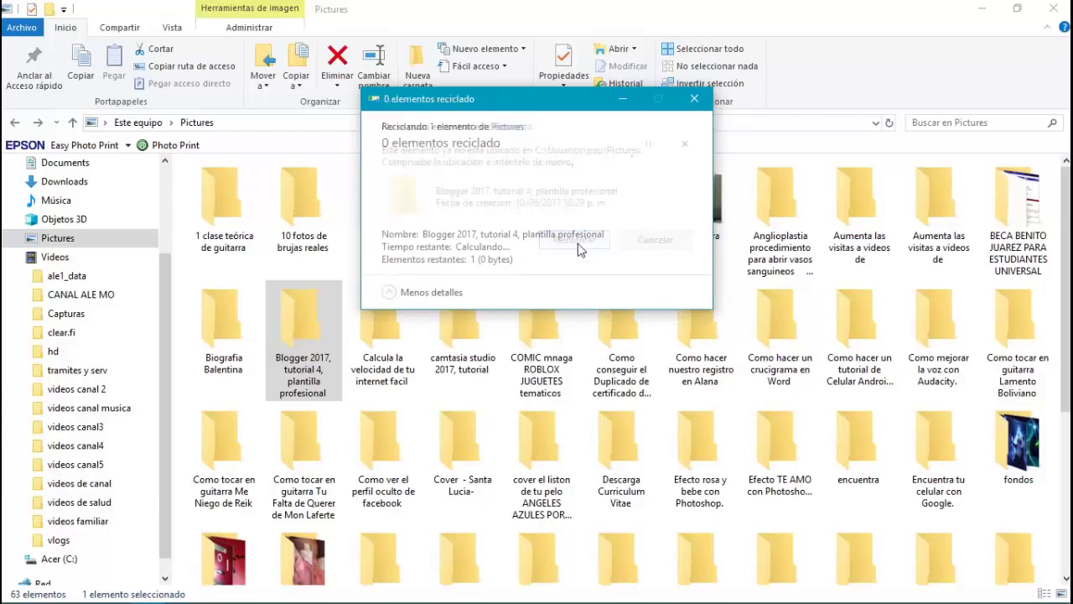
pyautogui.click(579, 245)
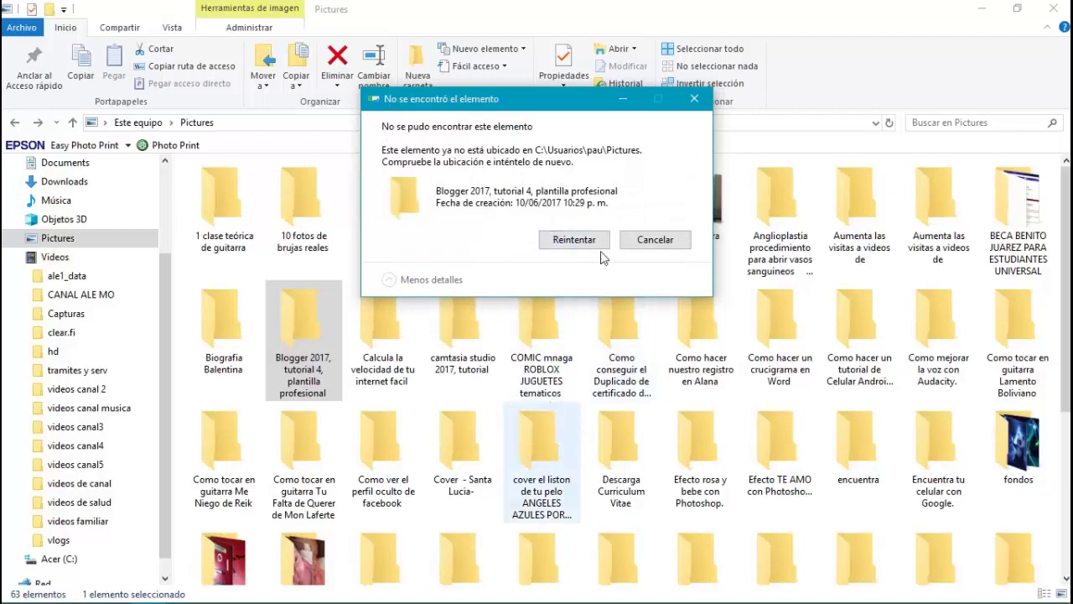
pyautogui.click(695, 101)
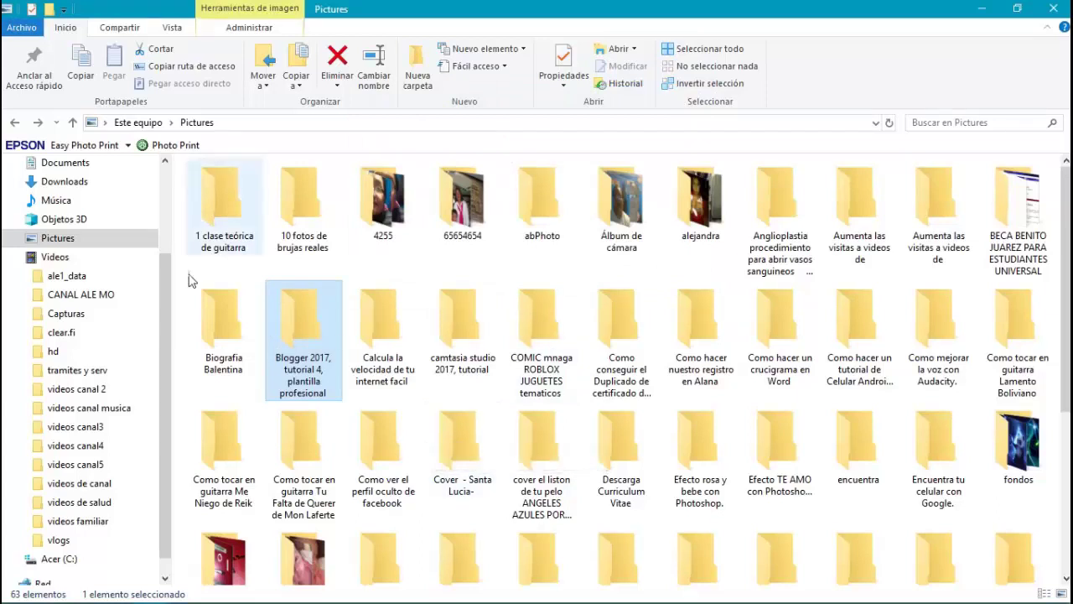
# Archive the folder "Blogger 2017, tutorial 4, plantilla profesional" as a RAR4 file with "Eliminar ficheros tras la compresión" enabled
pyautogui.rightClick(306, 318)
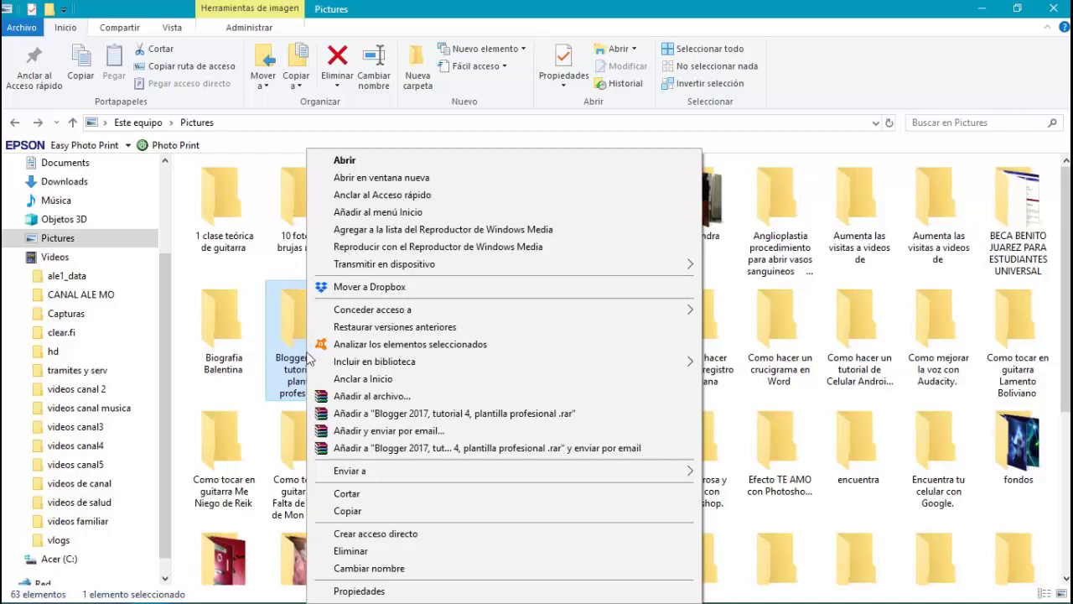
pyautogui.click(336, 398)
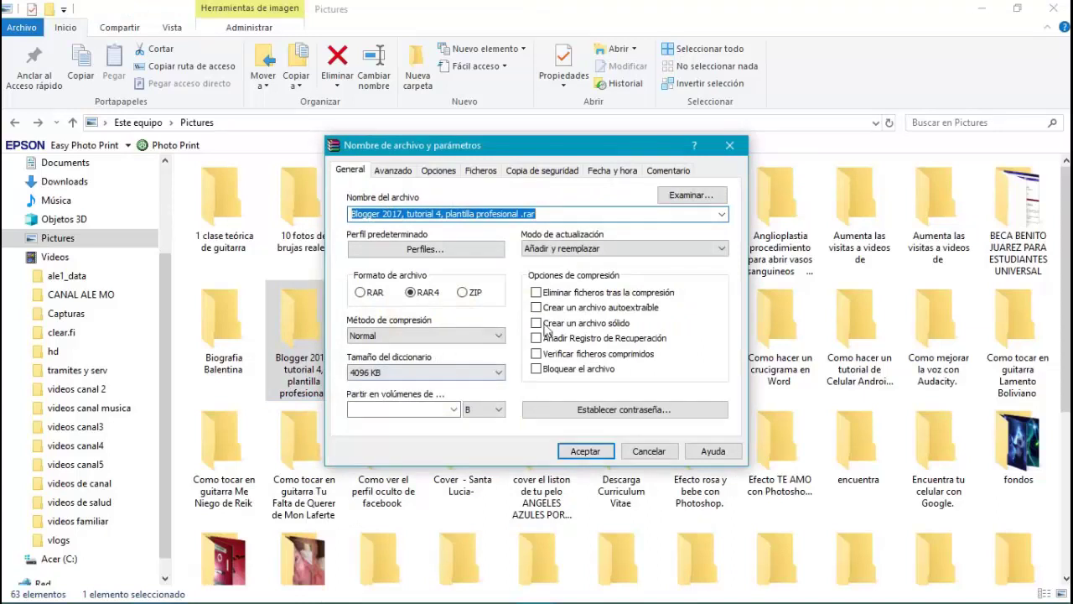
pyautogui.click(540, 294)
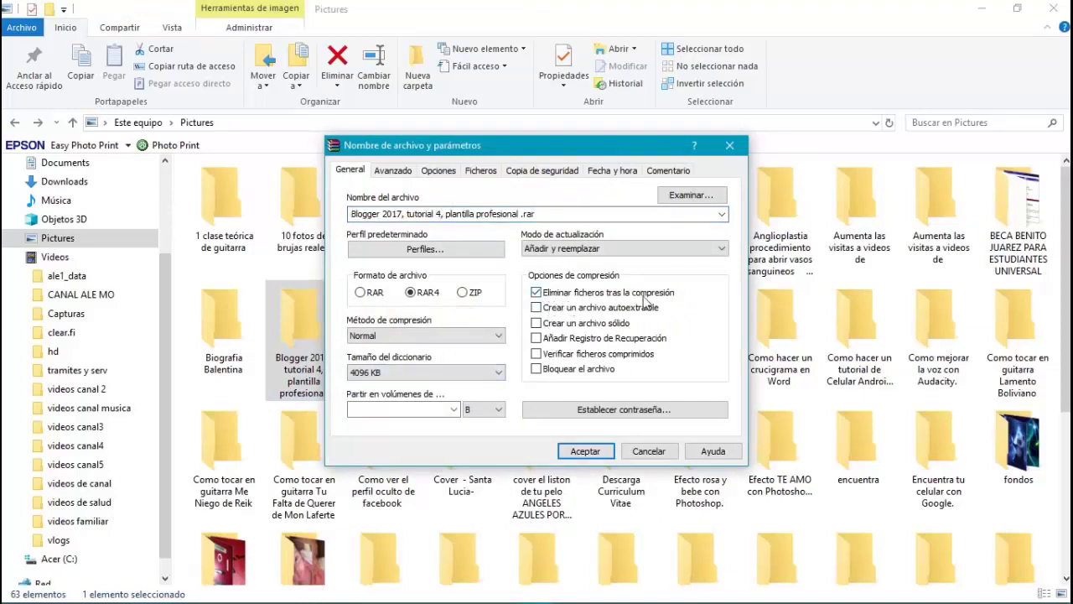
pyautogui.click(585, 452)
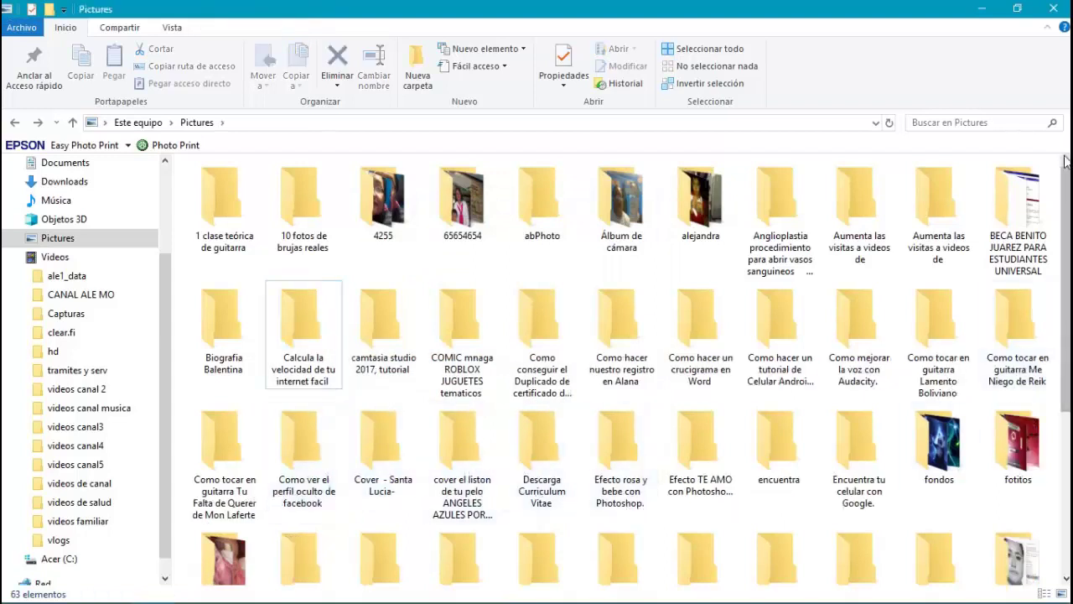
# Open the Blogger 2017 archive, dismiss the licence reminder, examine the folder inside it, and return to the Pictures folder
pyautogui.moveTo(1067, 214); pyautogui.dragTo(1068, 383)
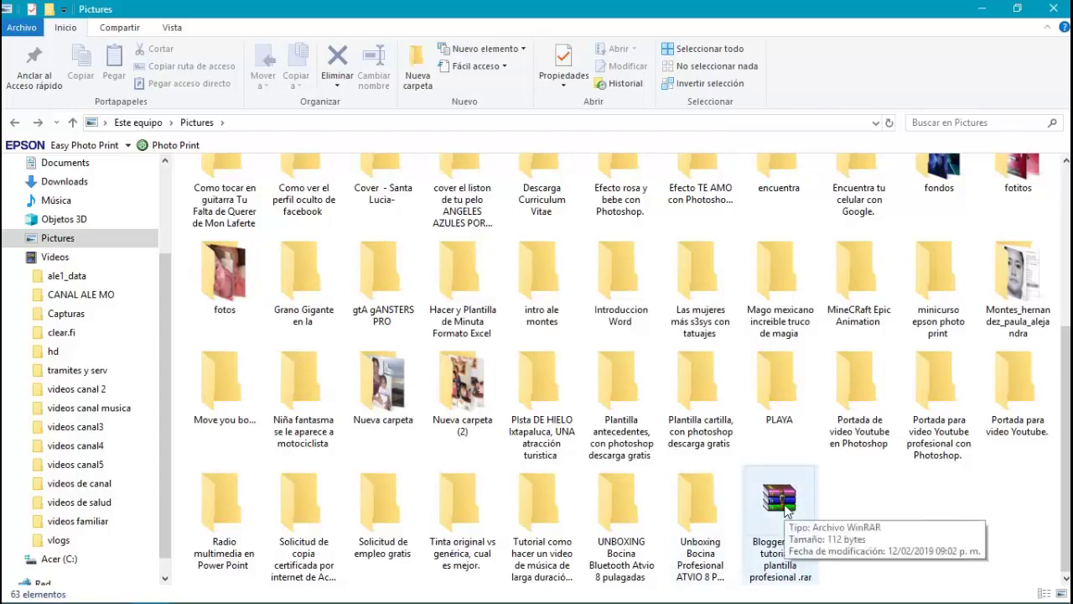
pyautogui.click(786, 507)
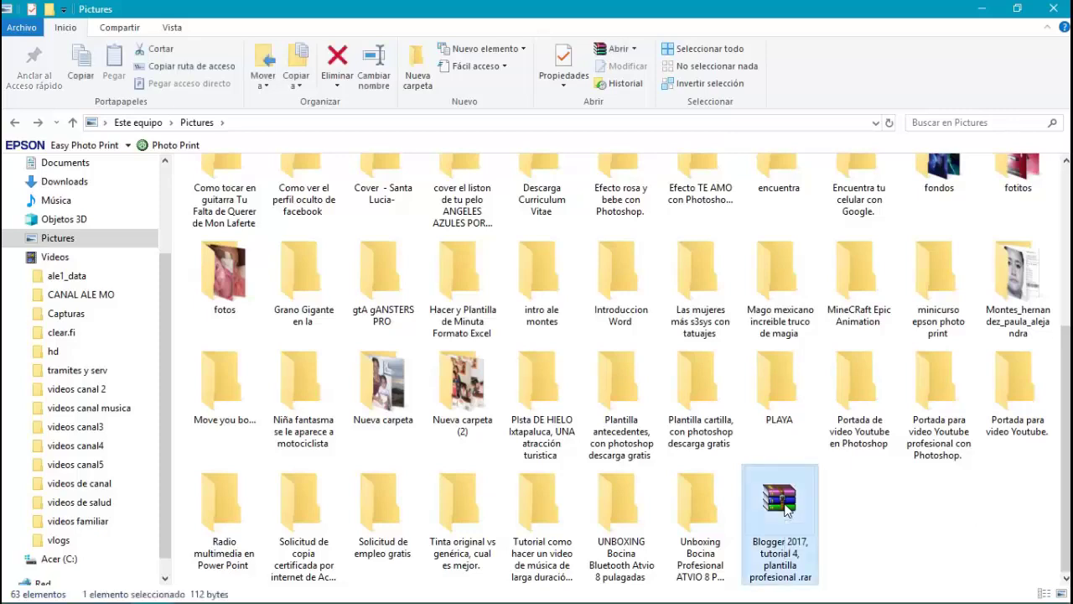
pyautogui.doubleClick(786, 507)
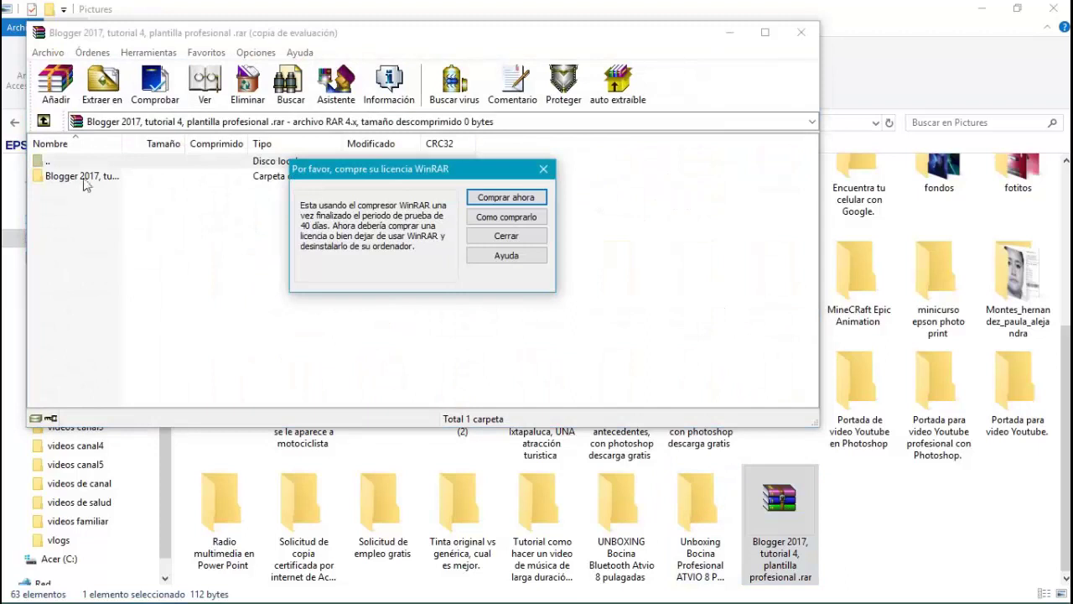
pyautogui.click(544, 169)
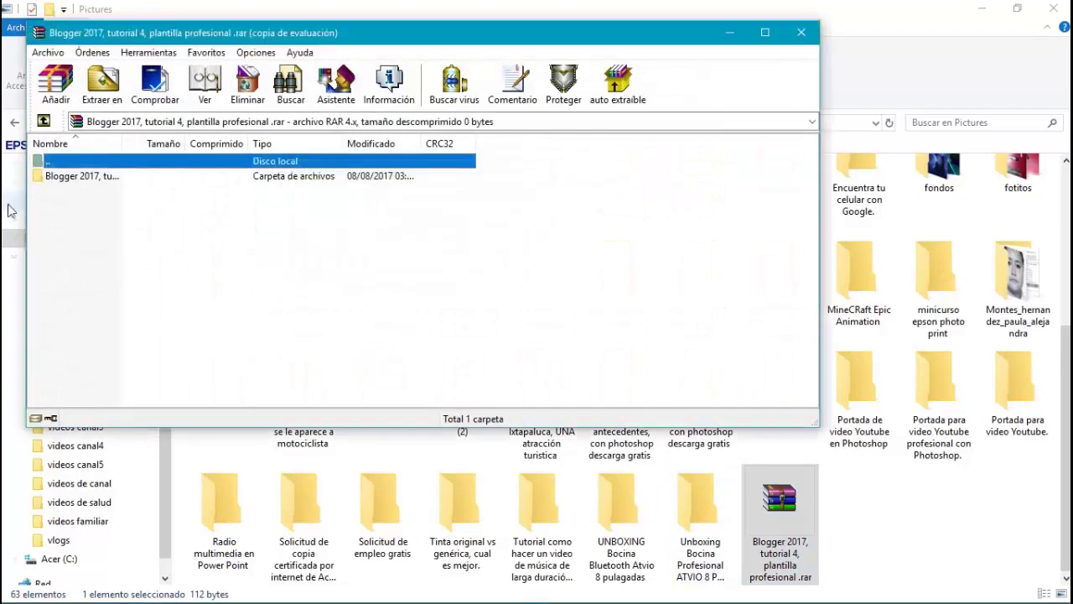
pyautogui.doubleClick(82, 178)
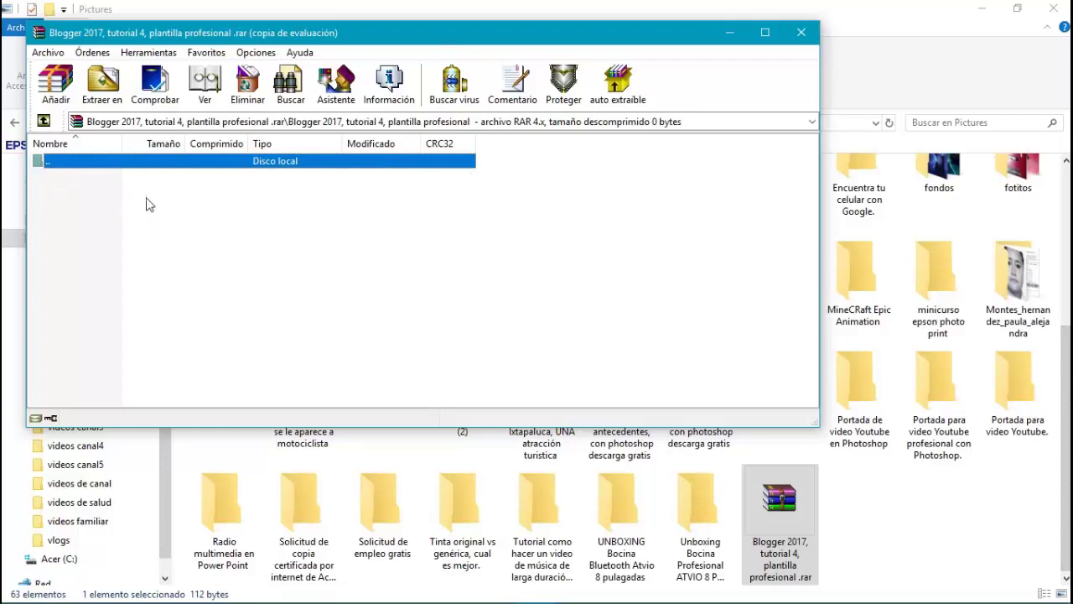
pyautogui.moveTo(146, 195); pyautogui.dragTo(892, 520)
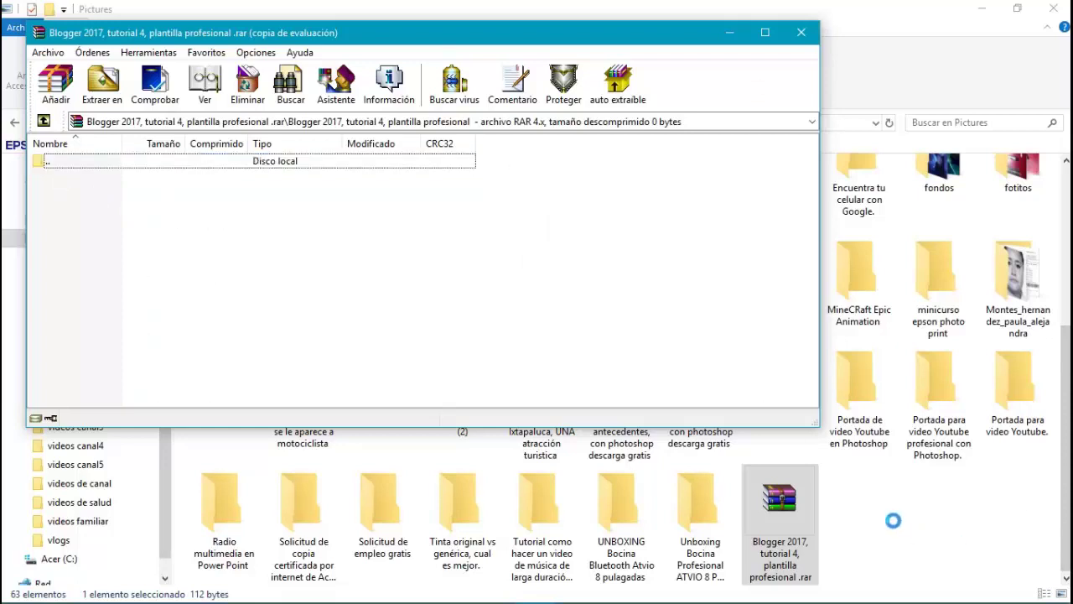
pyautogui.press('Escape')
pyautogui.click(844, 480)
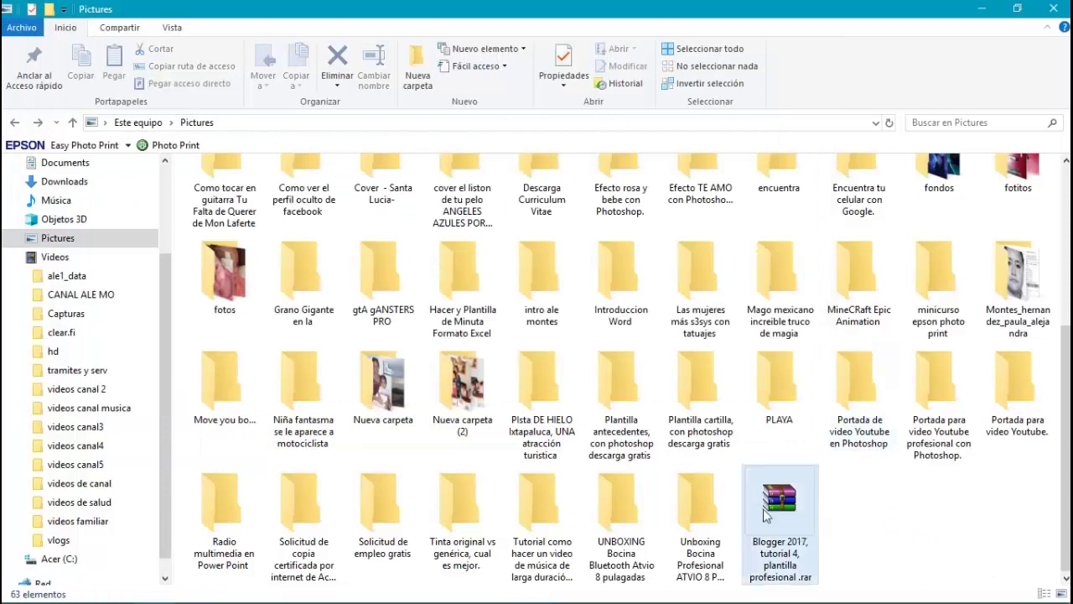
# Delete the archive "Blogger 2017, tutorial 4, plantilla profesional .rar" from Pictures
pyautogui.rightClick(786, 498)
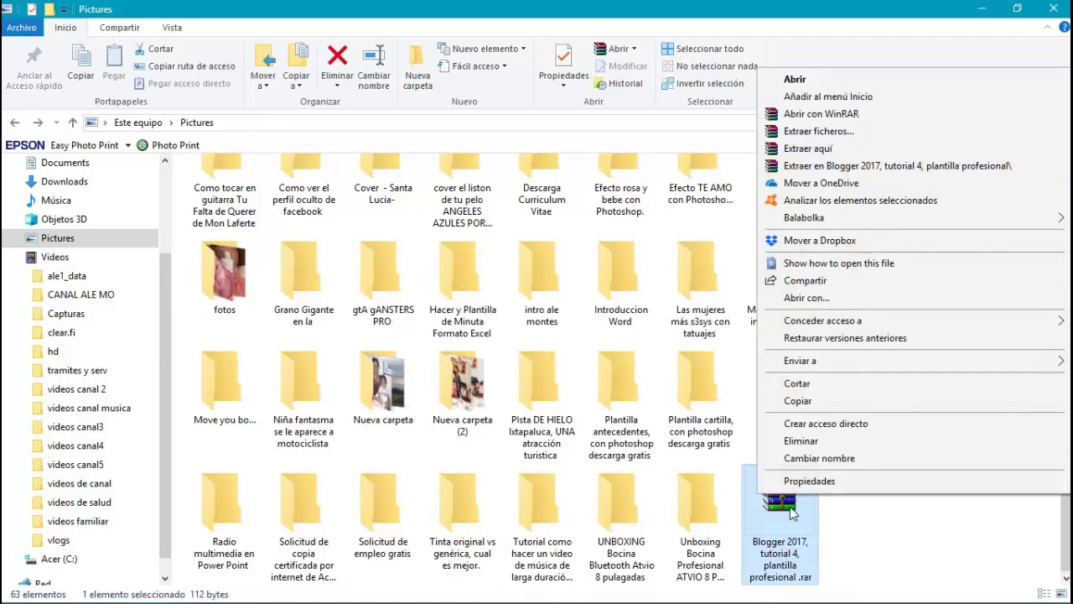
pyautogui.click(801, 441)
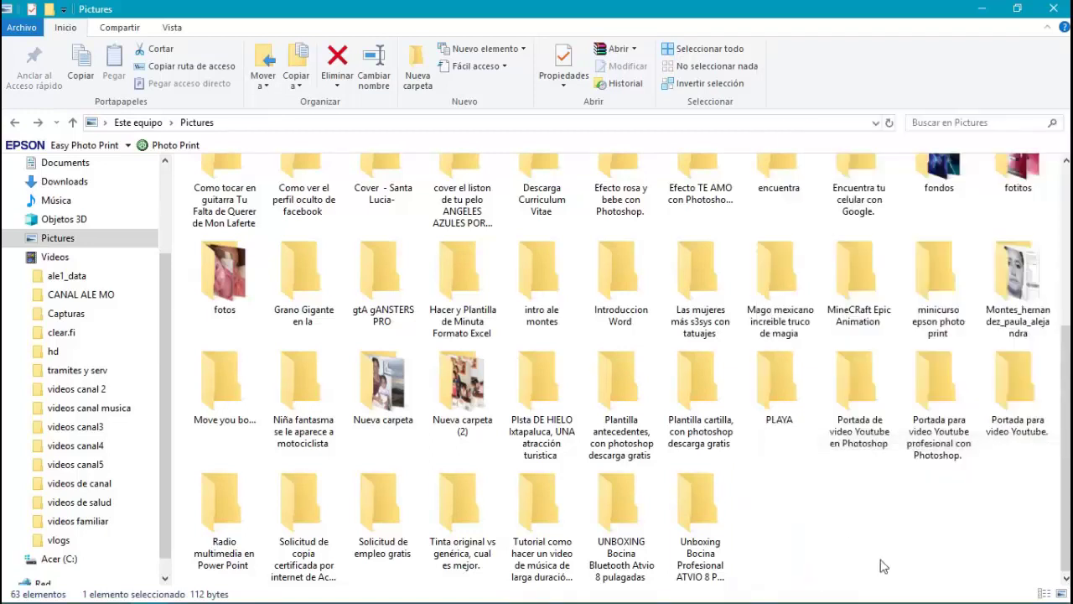
# Try to archive 18 folders together as Pictures.rar with "Eliminar ficheros tras la compresión" enabled, and clear the selection
pyautogui.scroll(5, 621, 369)
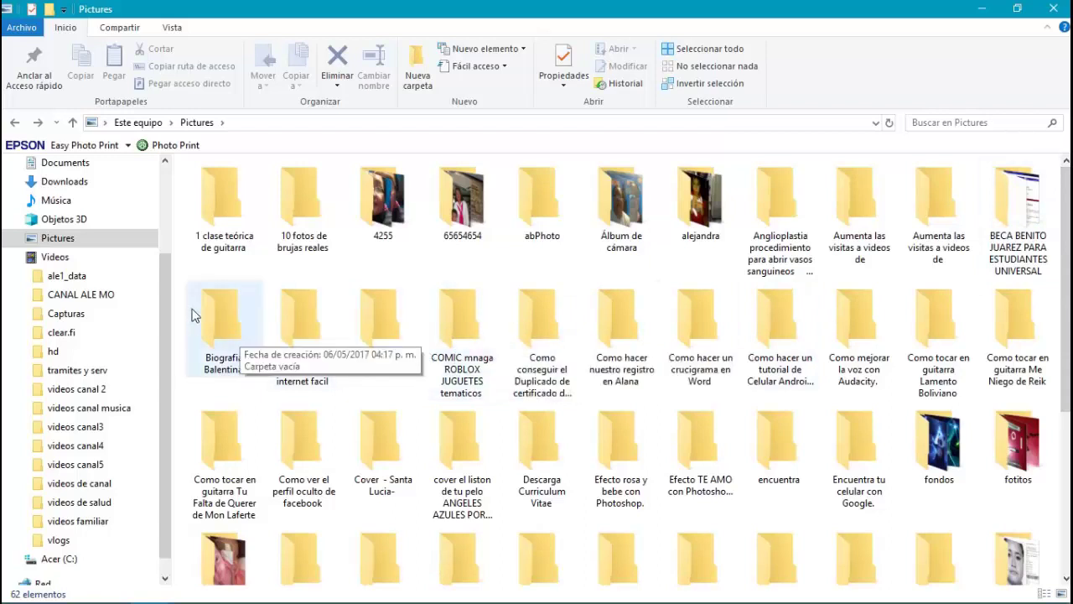
pyautogui.moveTo(184, 298); pyautogui.dragTo(830, 479)
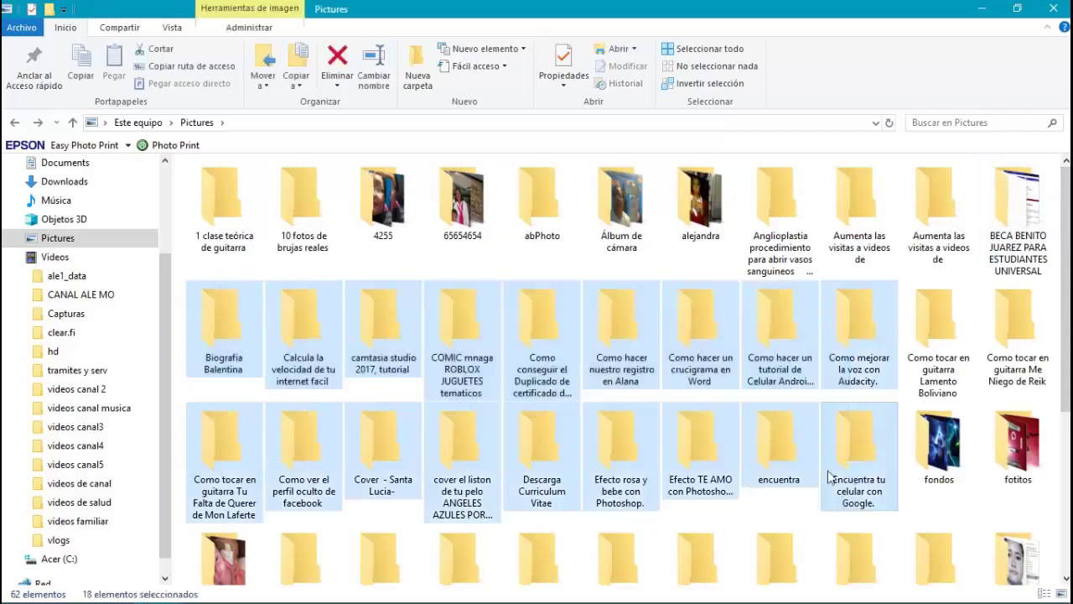
pyautogui.rightClick(528, 332)
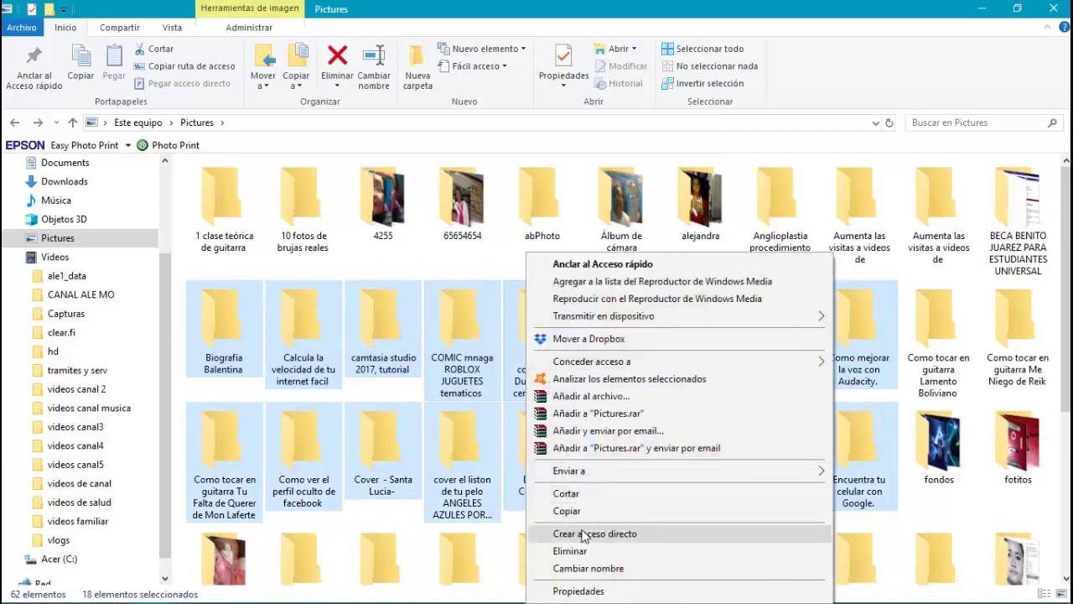
pyautogui.click(616, 398)
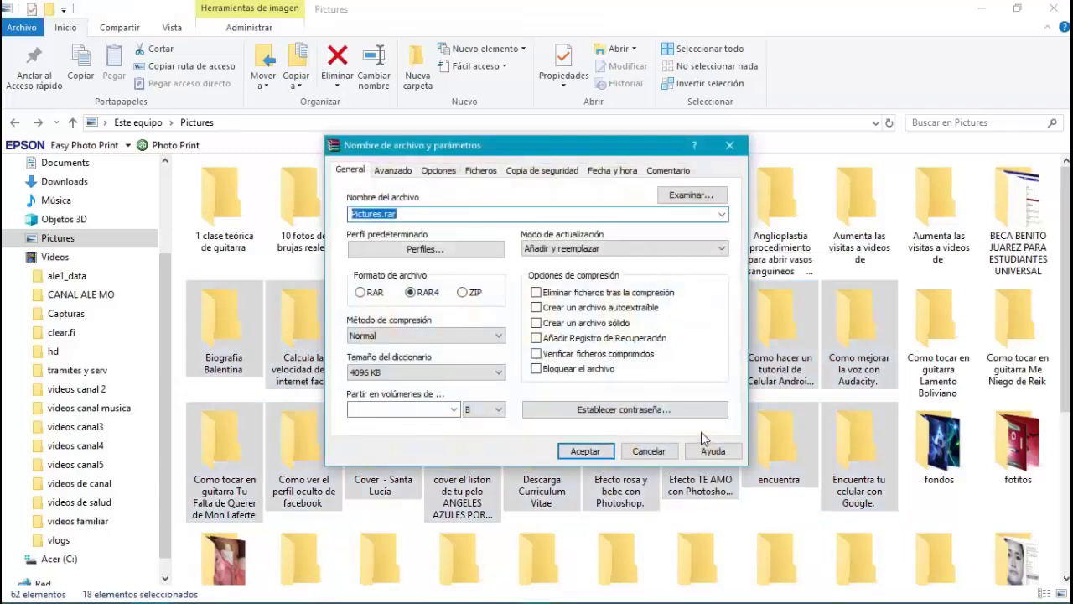
pyautogui.click(537, 293)
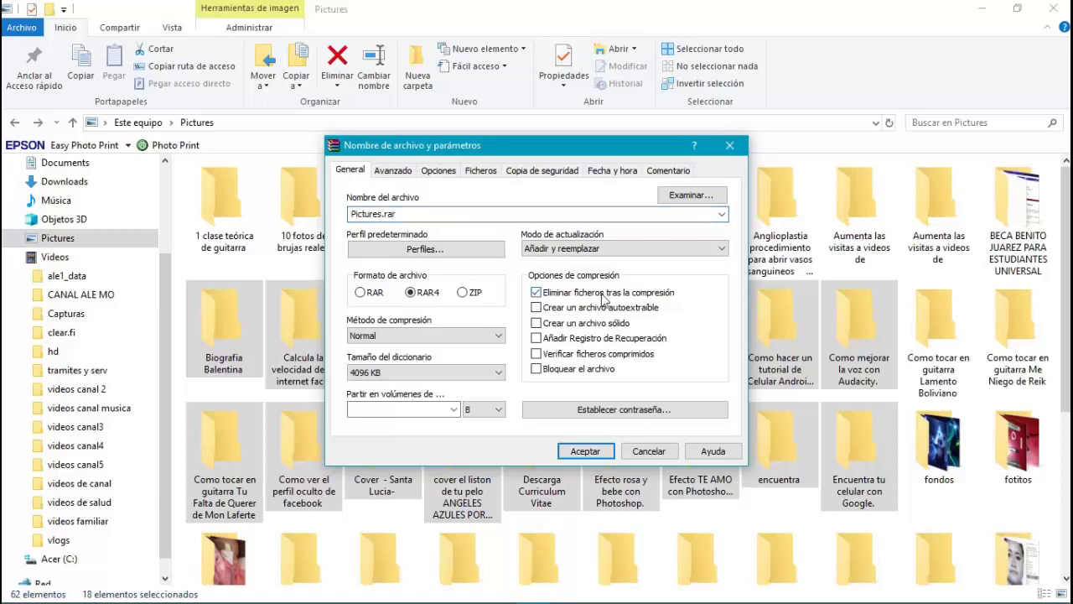
pyautogui.click(591, 452)
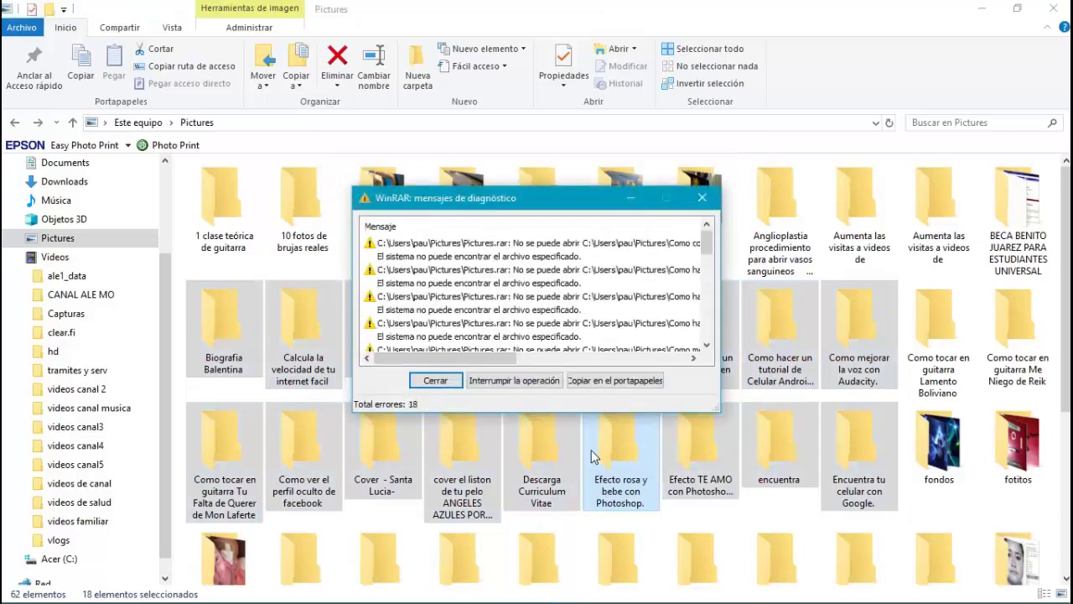
pyautogui.click(435, 381)
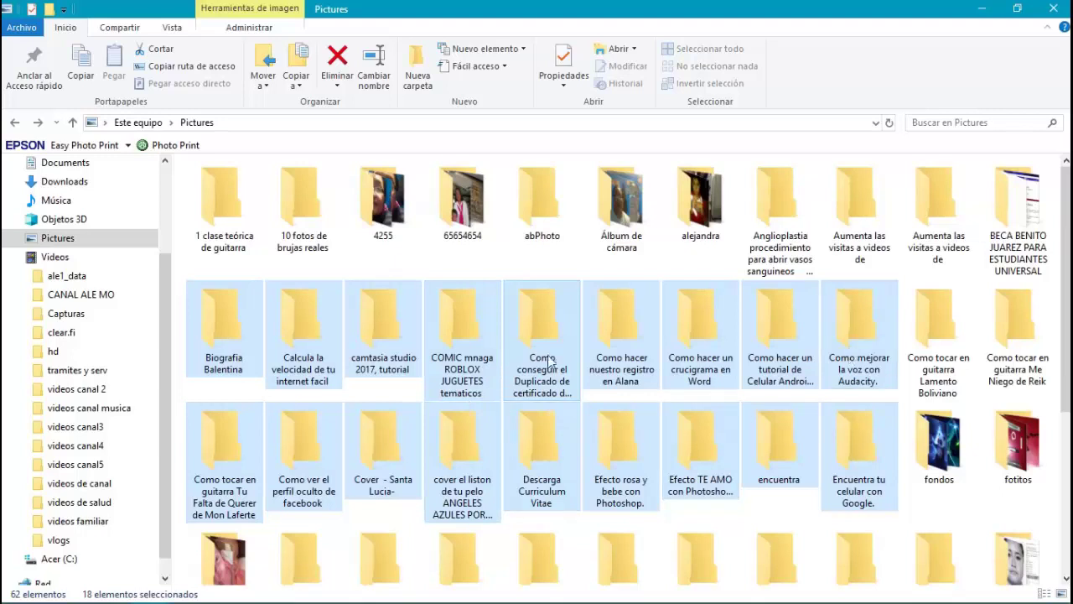
pyautogui.click(185, 333)
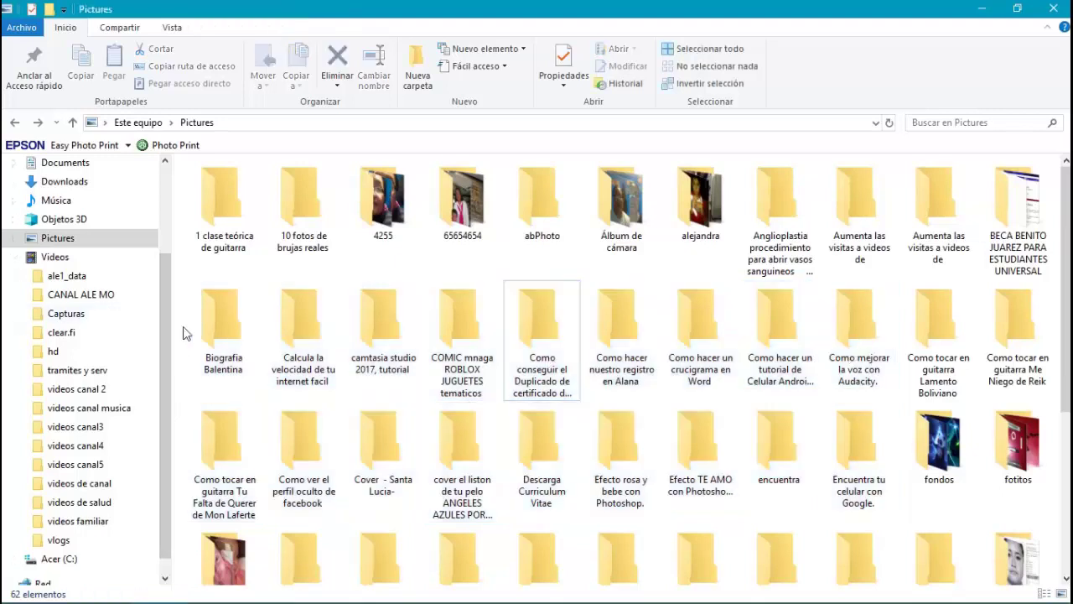
# Archive the single Biografia folder in RAR4 format with "Eliminar ficheros tras la compresión" enabled
pyautogui.moveTo(188, 323); pyautogui.dragTo(192, 317)
pyautogui.rightClick(236, 306)
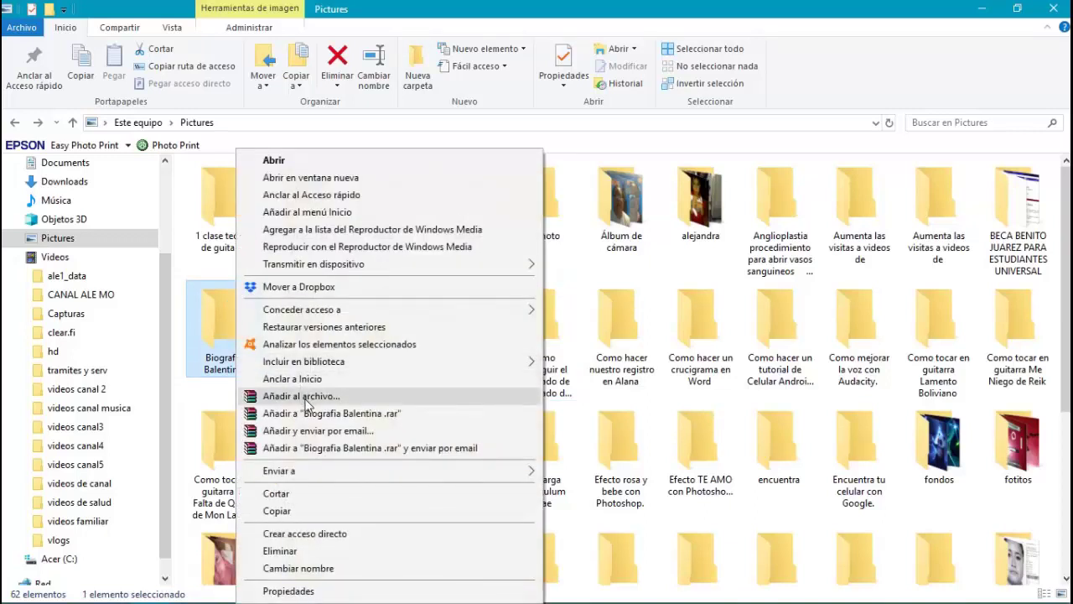
pyautogui.click(309, 399)
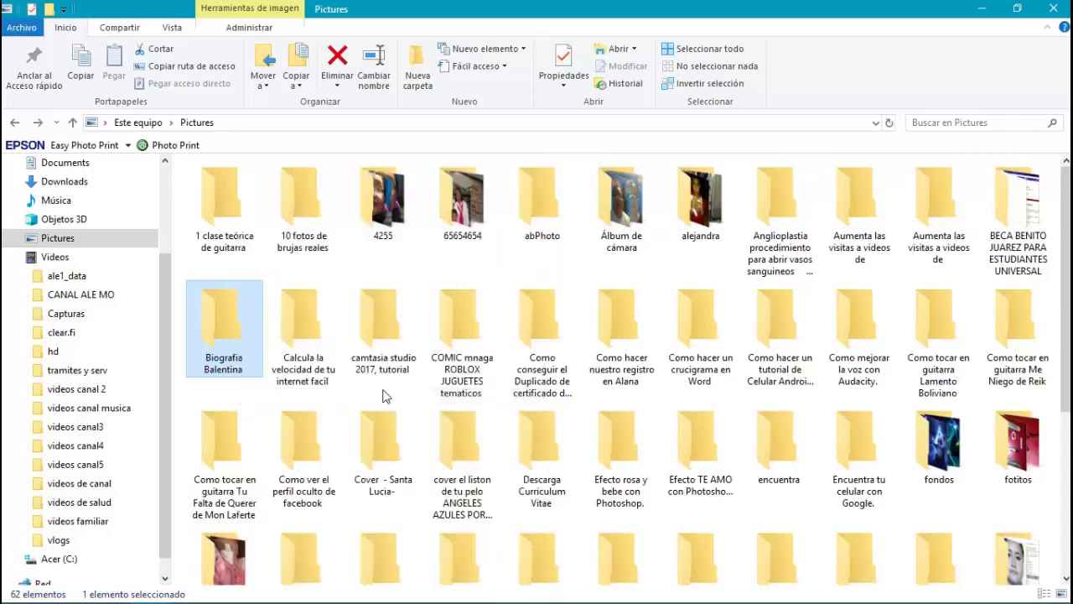
pyautogui.click(564, 293)
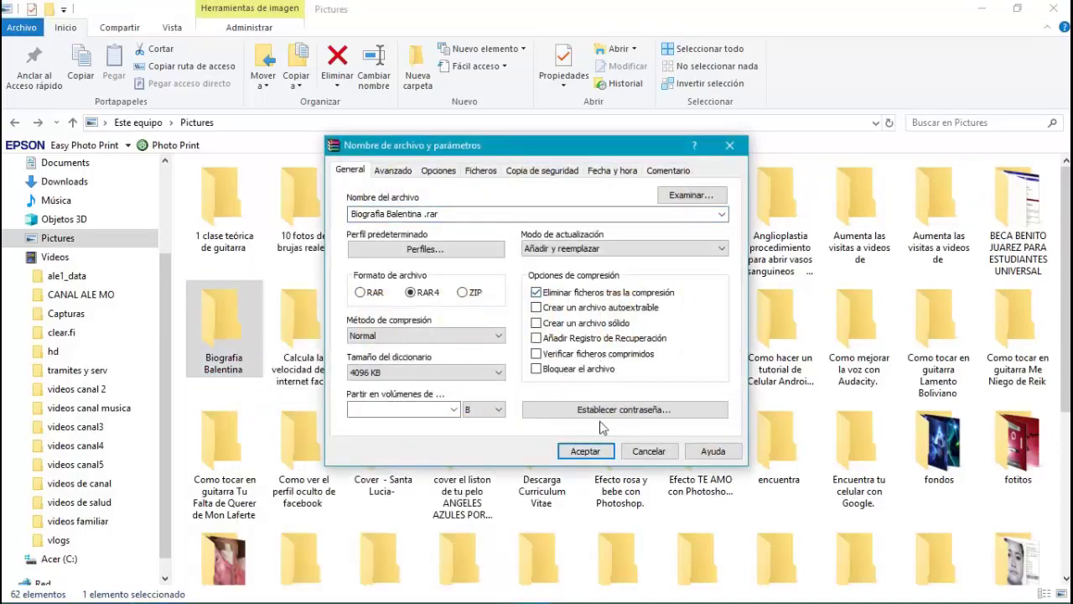
pyautogui.click(585, 451)
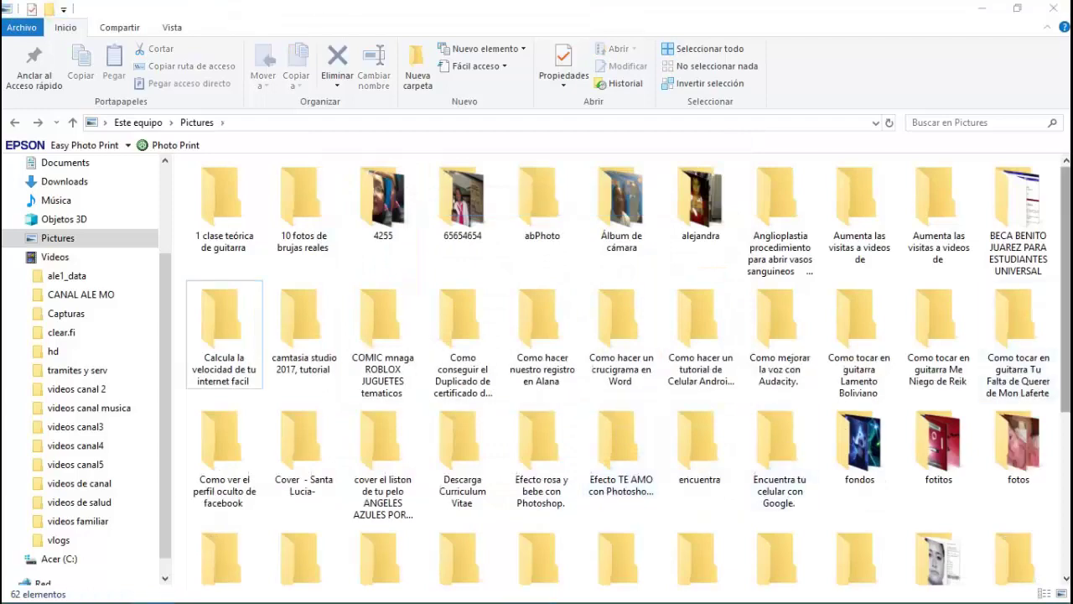
# Delete the Biografia .rar archive at the end of the Pictures folder
pyautogui.scroll(-5, 594, 460)
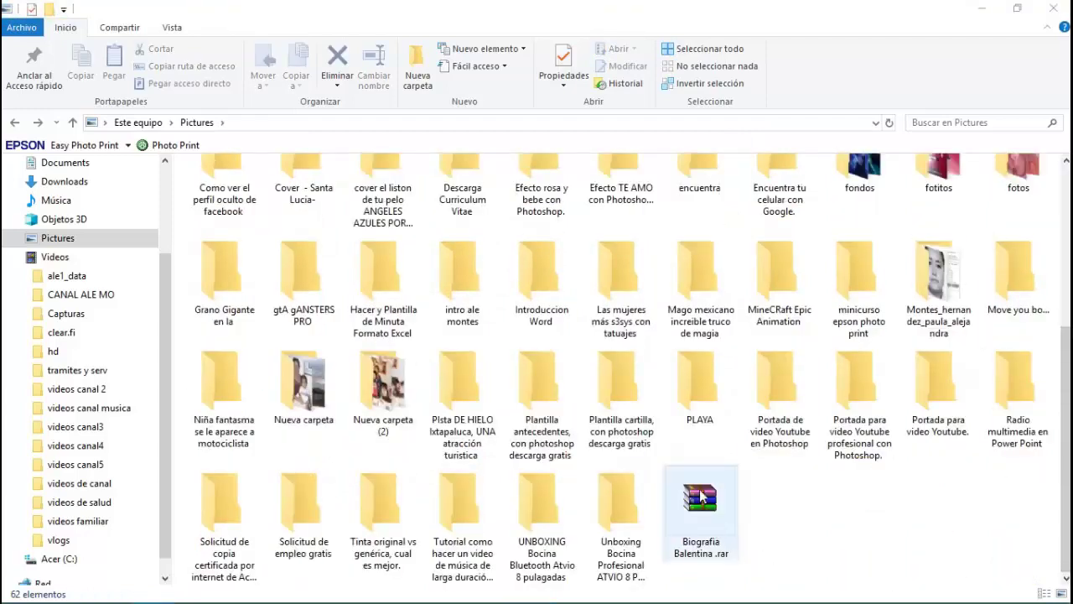
pyautogui.click(701, 497)
pyautogui.rightClick(694, 493)
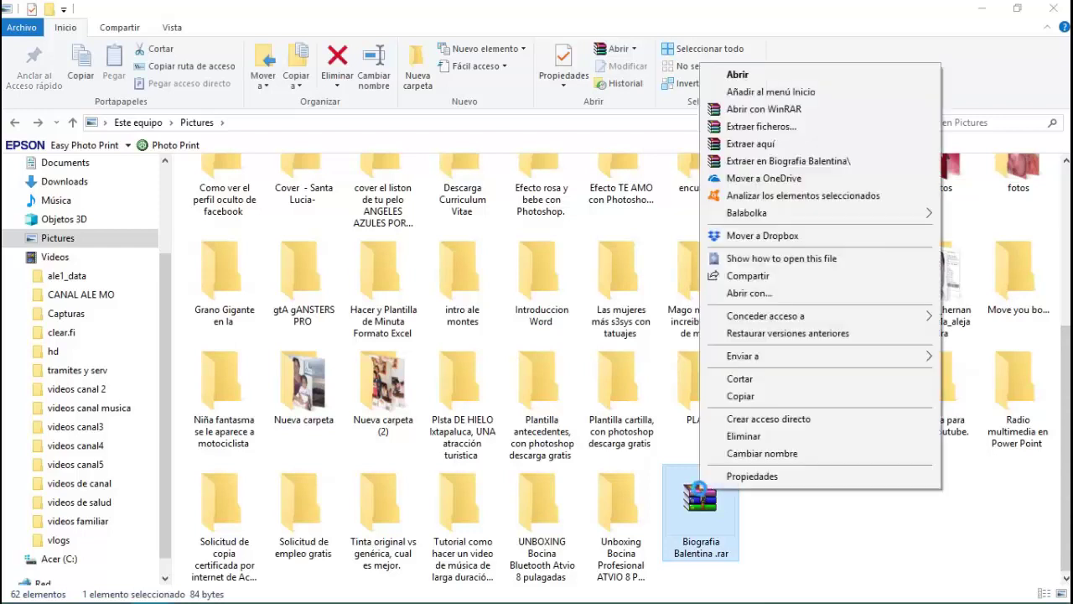
pyautogui.click(743, 435)
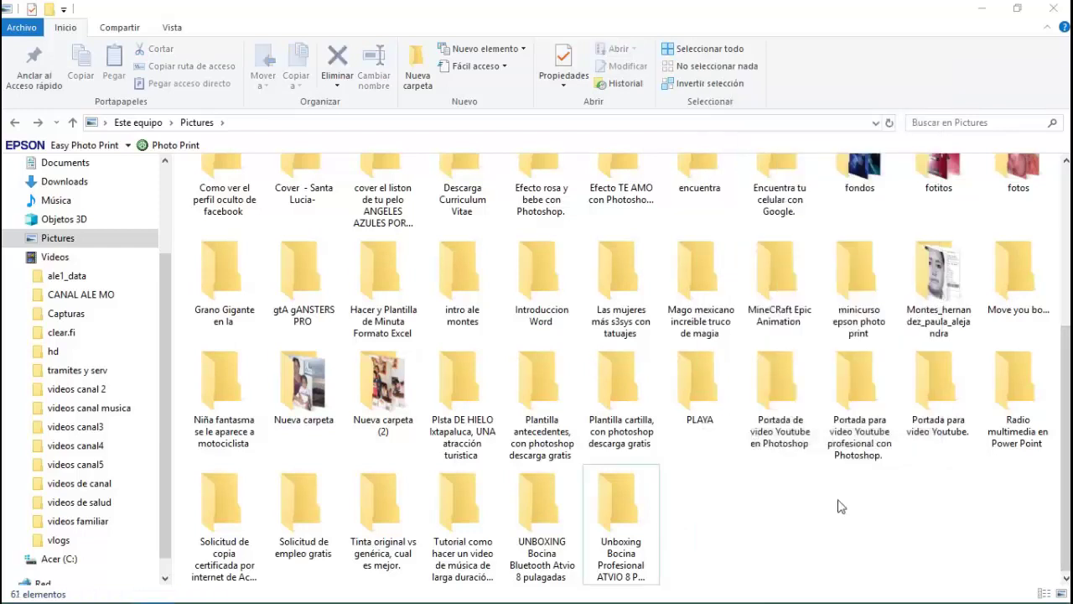